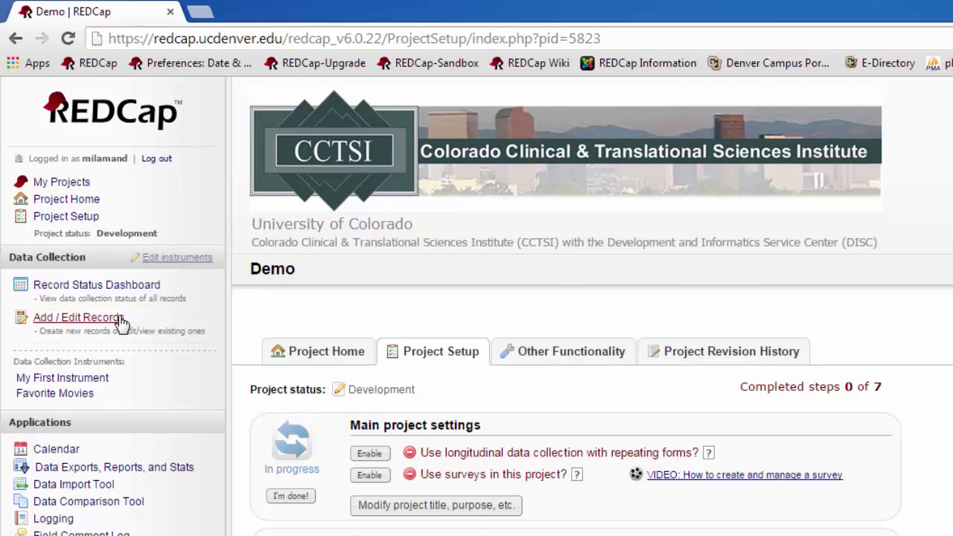
Step: On Add / Edit Records, review the incomplete and complete record lists, then start new record 15
left_click(122, 321)
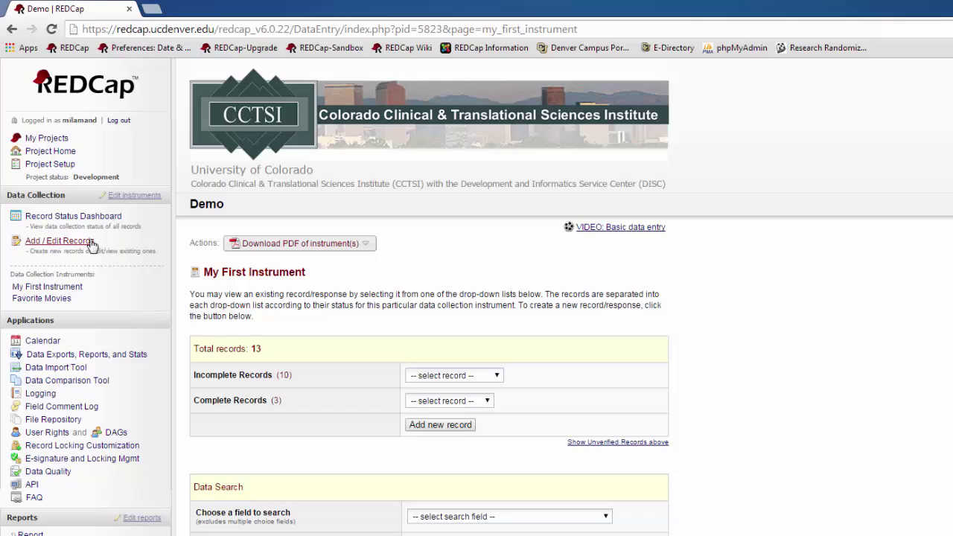
left_click(501, 378)
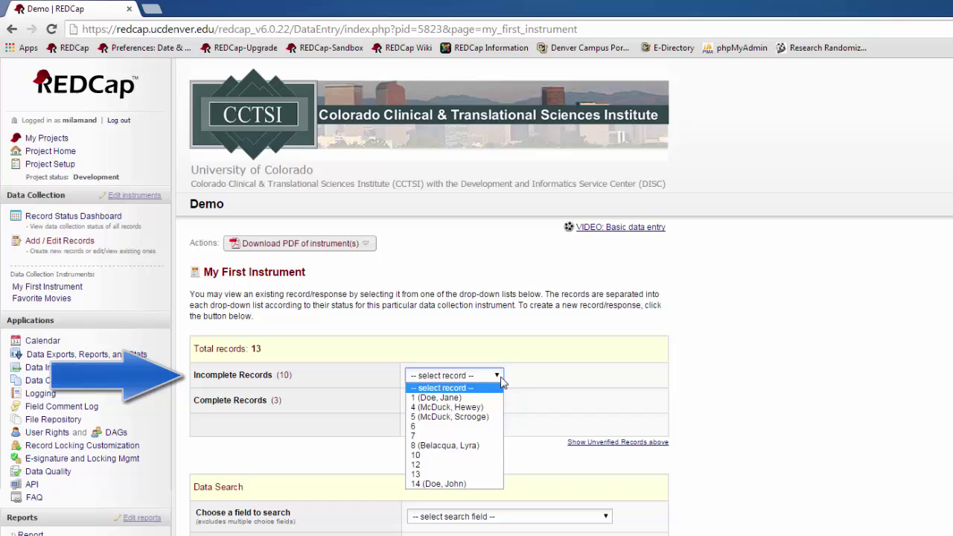
left_click(521, 385)
left_click(484, 402)
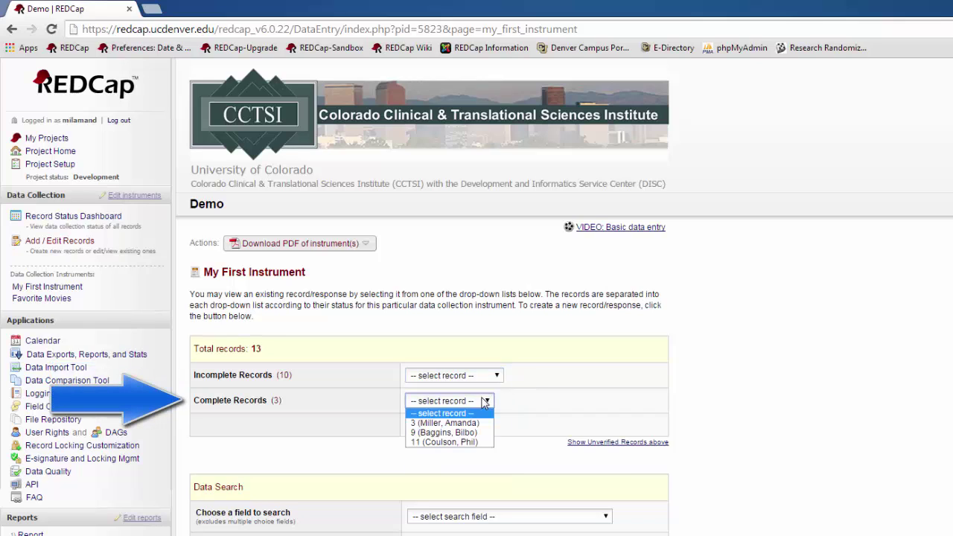
left_click(529, 400)
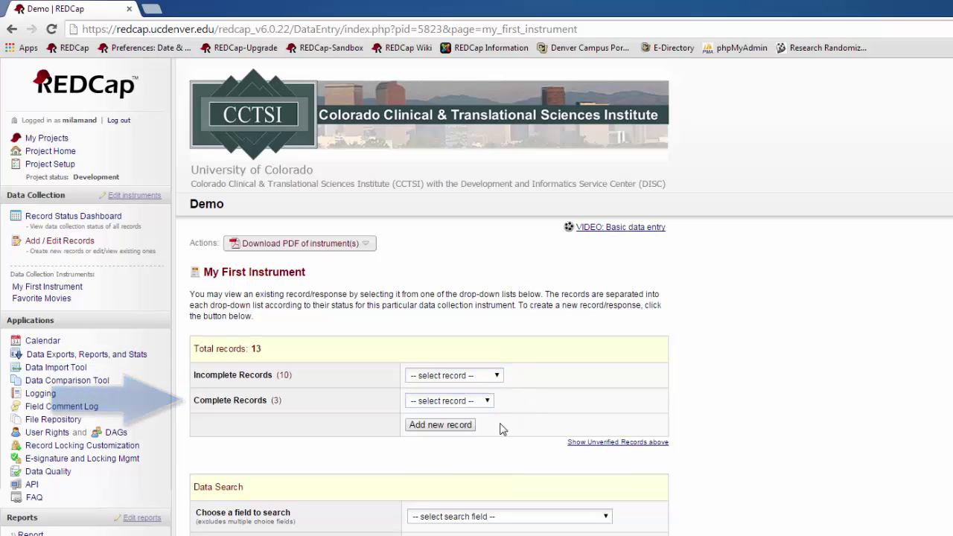
left_click(440, 426)
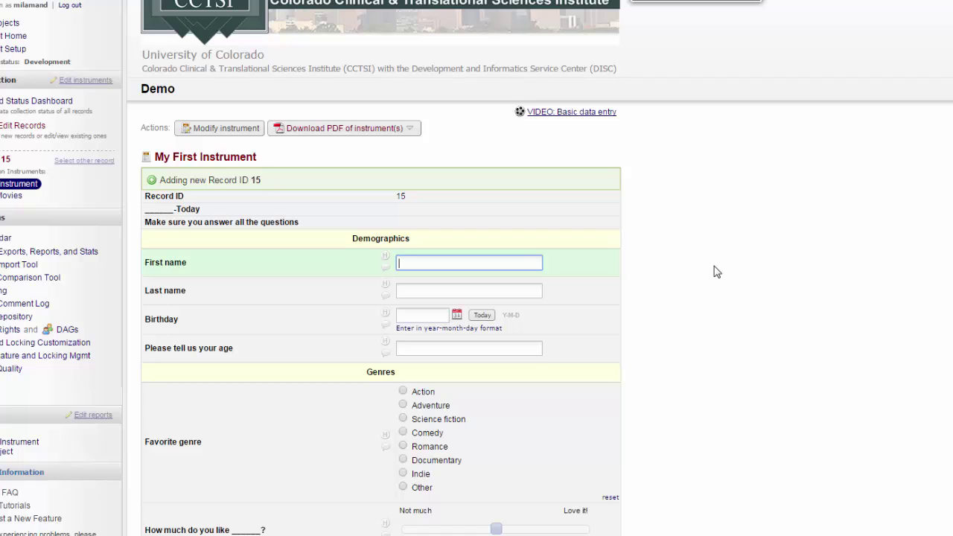
Step: Enter the first and last name for record 15 and set Birthday to today, 2015-03-16
type("Thor")
key("Tab")
type("O")
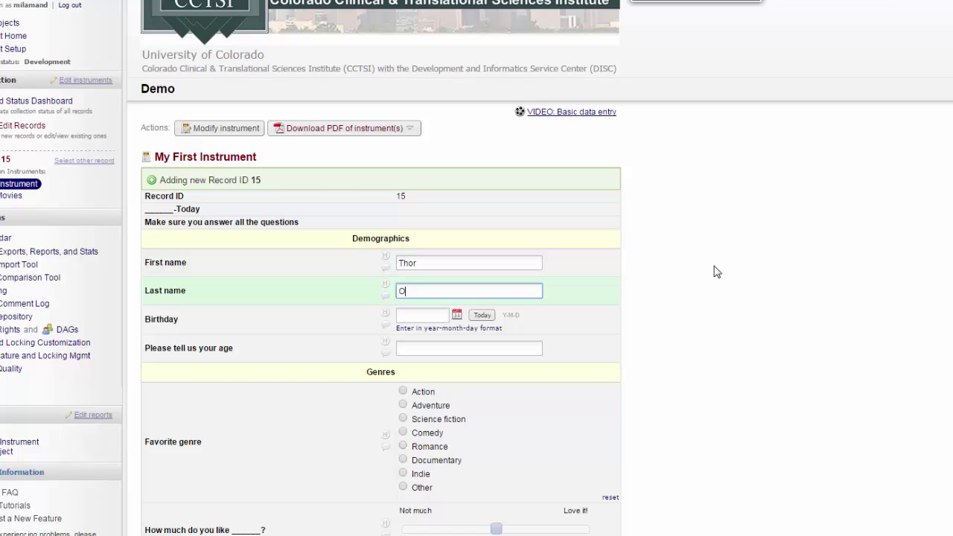
type("dinson")
key("Tab")
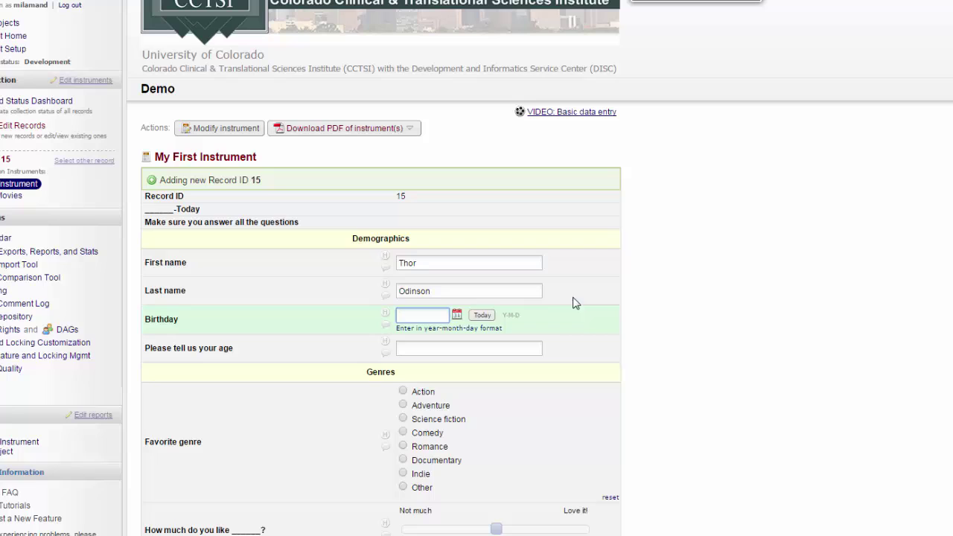
left_click(483, 317)
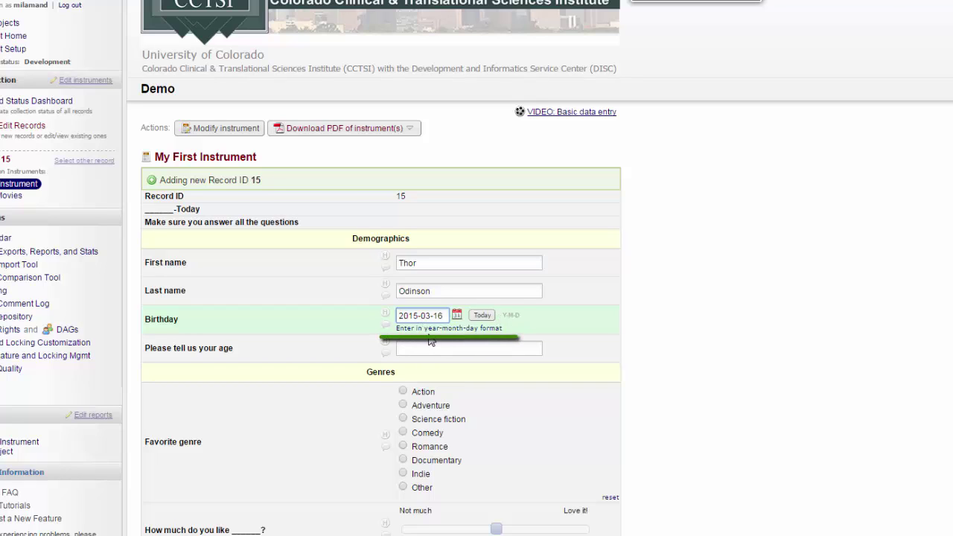
Step: Enter age 1000, dismiss the 0–70 out-of-range alert, and replace it with 70
left_click(494, 348)
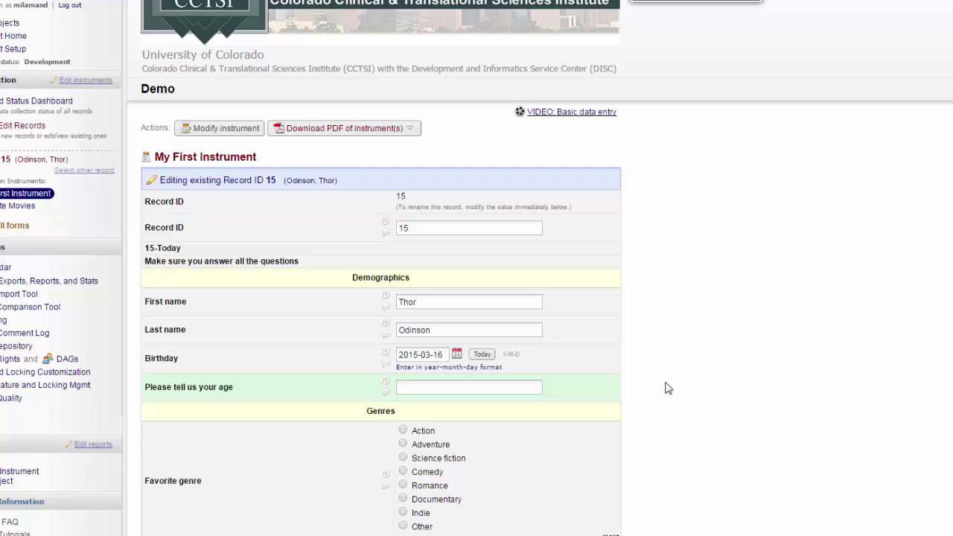
left_click(527, 387)
type("1000")
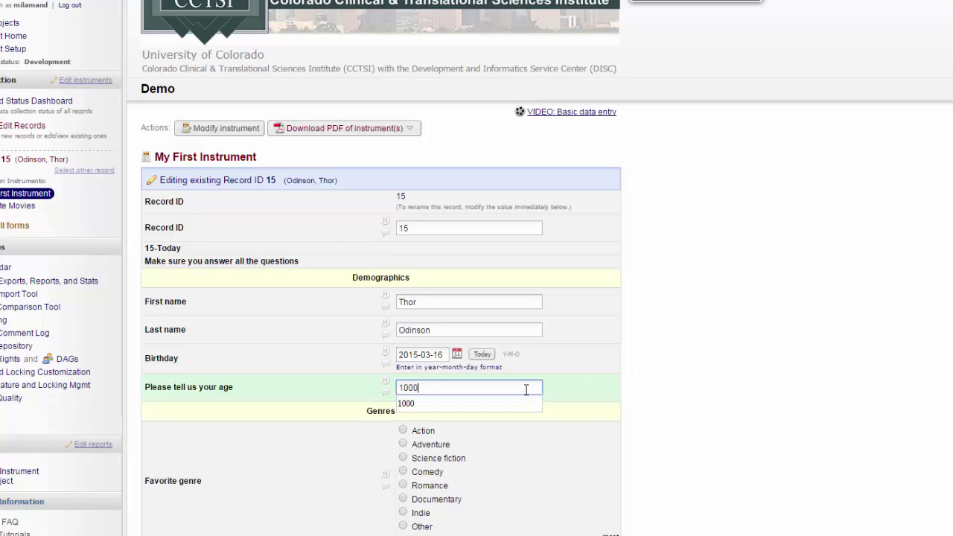
left_click(653, 424)
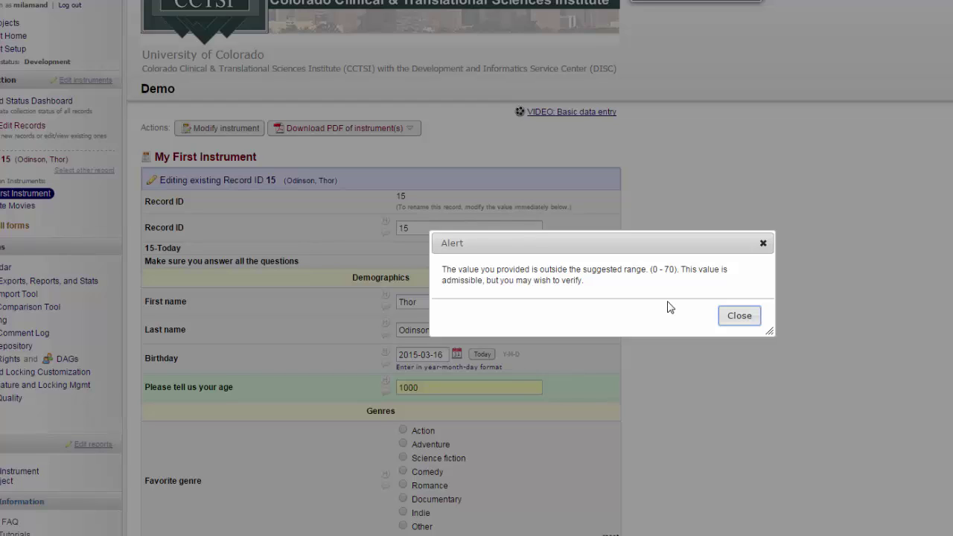
left_click(739, 325)
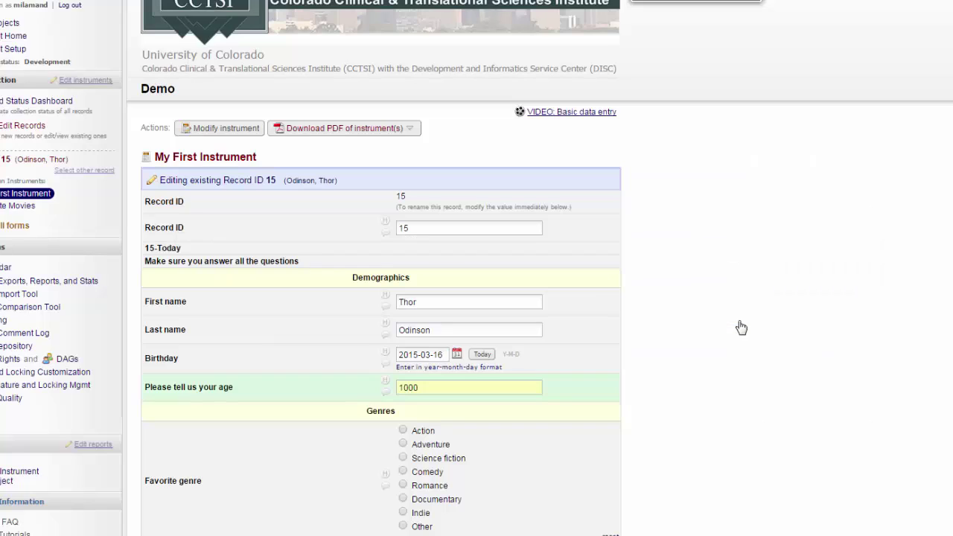
left_click(434, 387)
key("ctrl+a")
type("70")
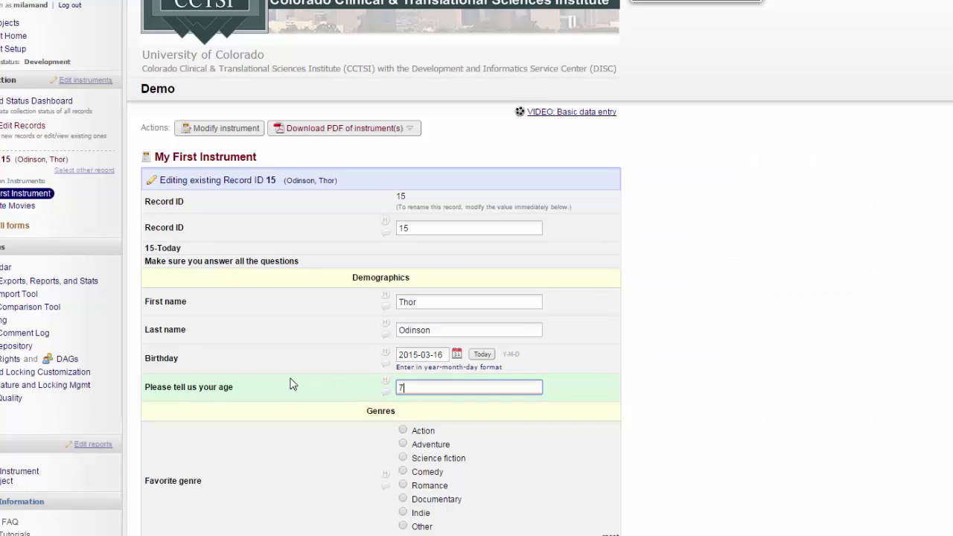
left_click(811, 380)
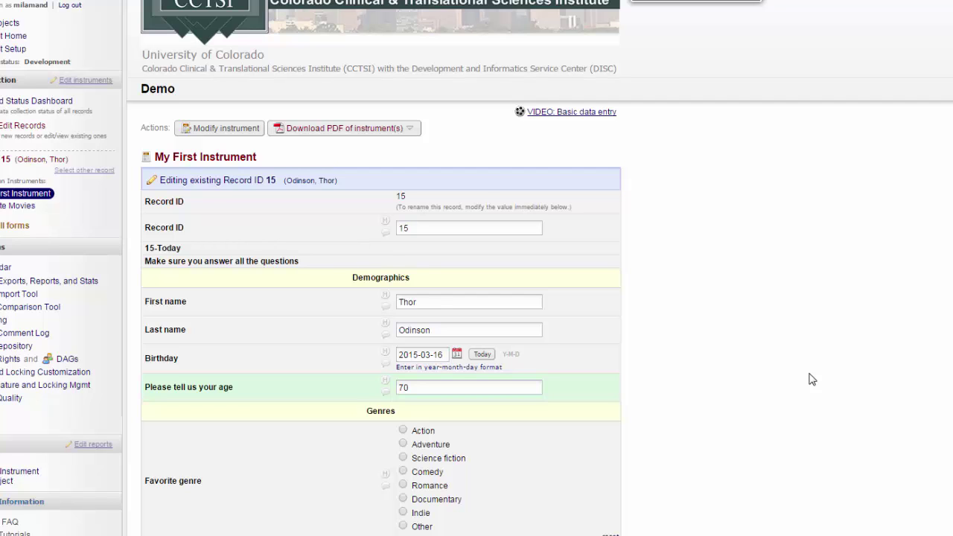
Step: Choose Comedy as favorite genre rated near Love it!, and tick Action, Drama, Science Fiction, Comedy
scroll(811, 380, "down", 4)
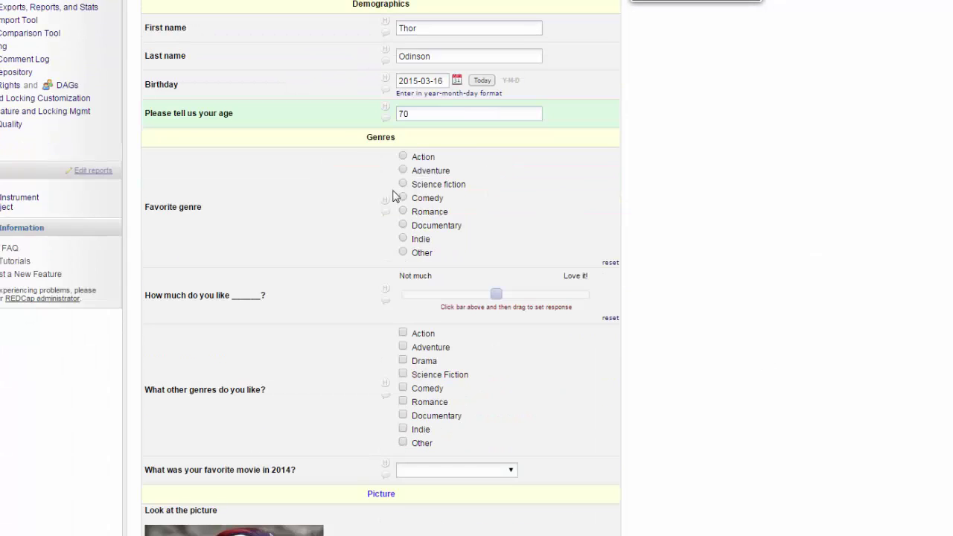
left_click(403, 197)
left_click(546, 294)
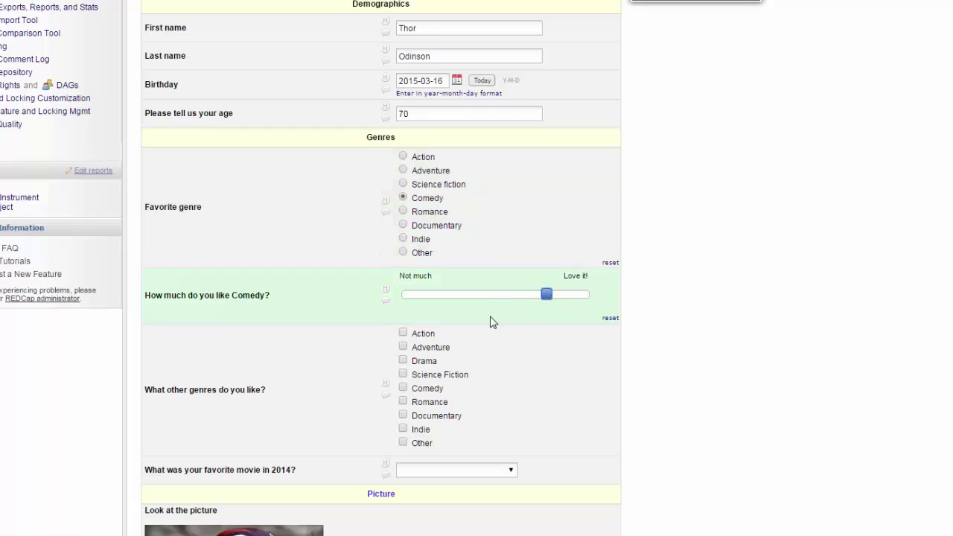
left_click(402, 332)
left_click(403, 360)
left_click(403, 375)
left_click(402, 388)
Step: Pick The LEGO Movie as the 2014 favorite and answer No to the picture question
scroll(408, 394, "down", 2)
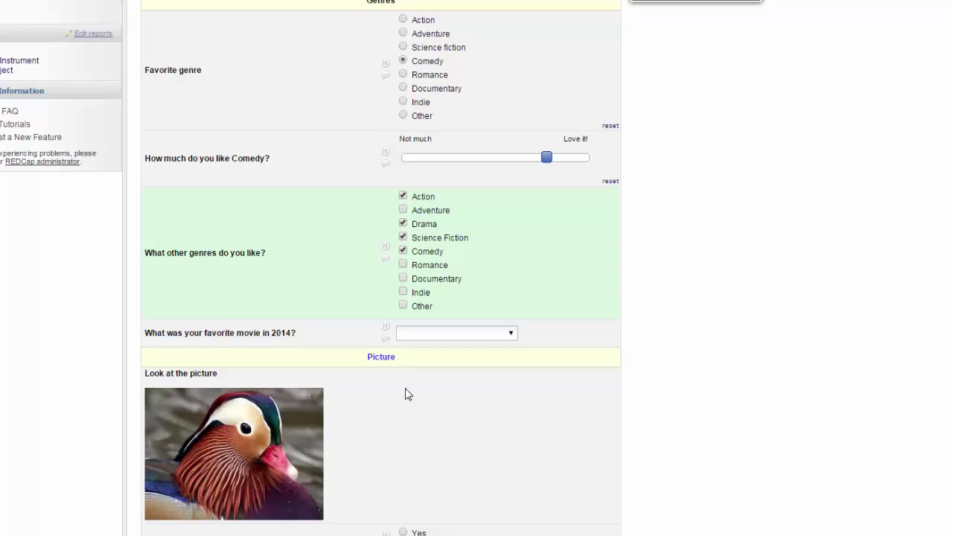
scroll(407, 394, "down", 1)
left_click(491, 265)
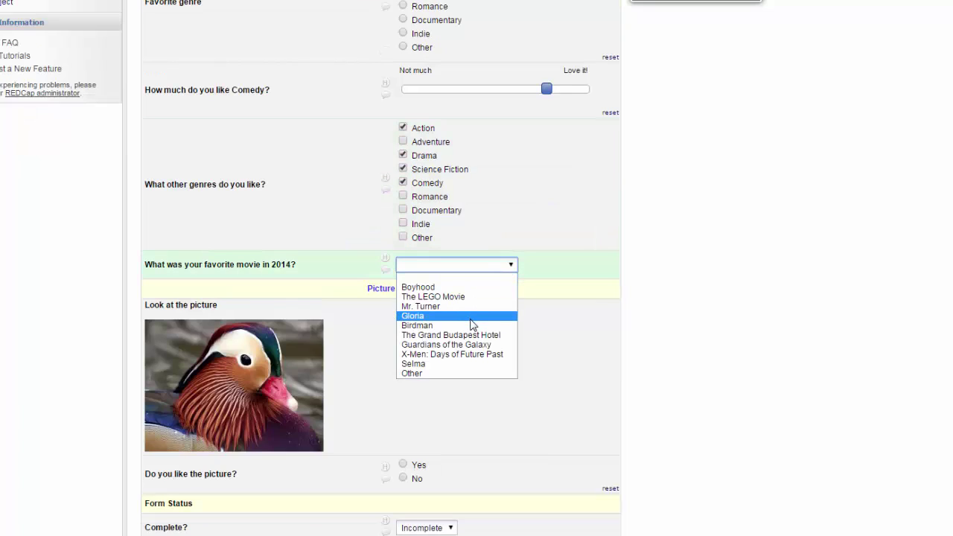
left_click(478, 298)
scroll(445, 406, "down", 1)
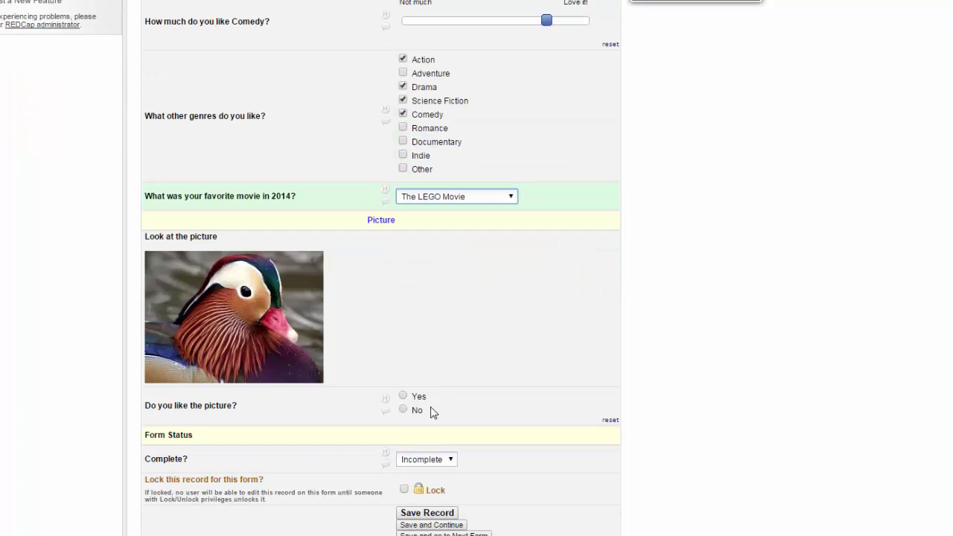
left_click(404, 410)
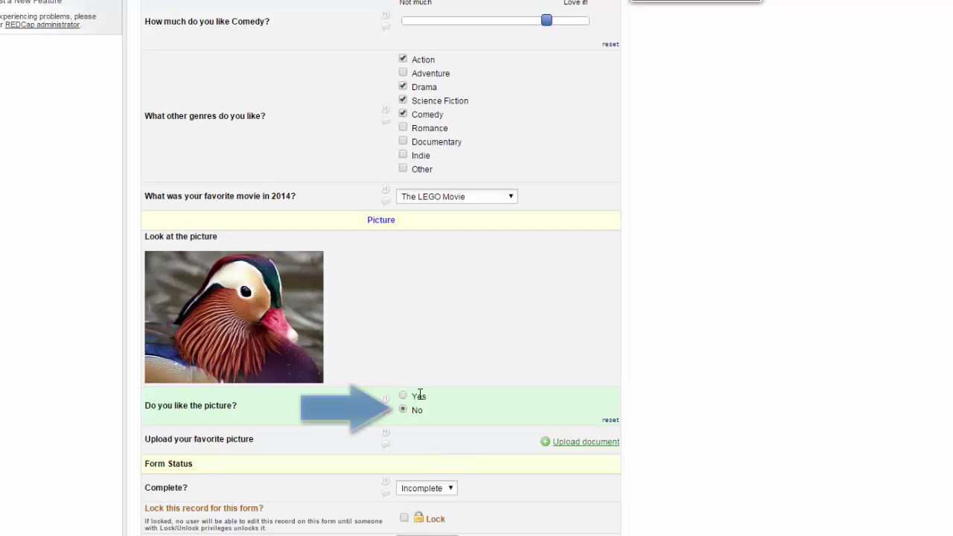
left_click_drag(419, 412, 411, 411)
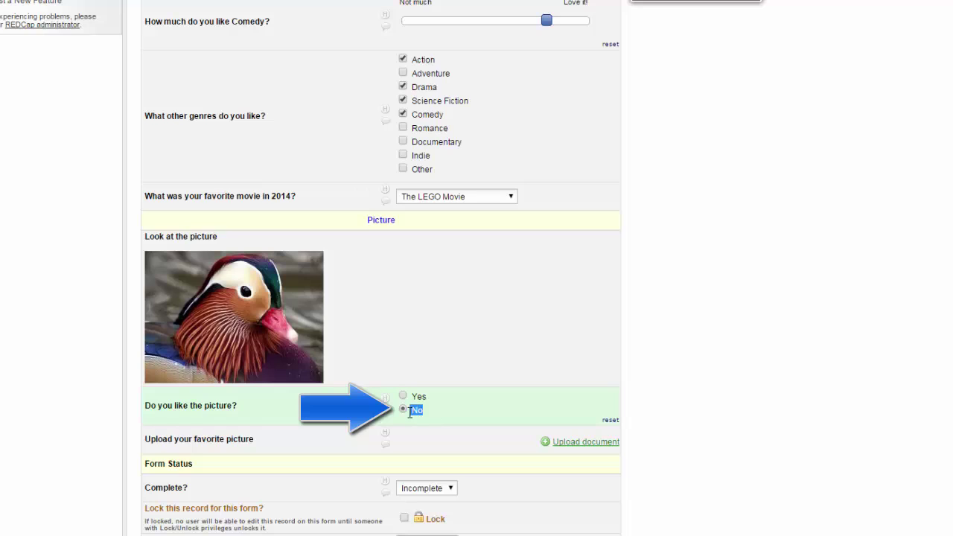
left_click(431, 413)
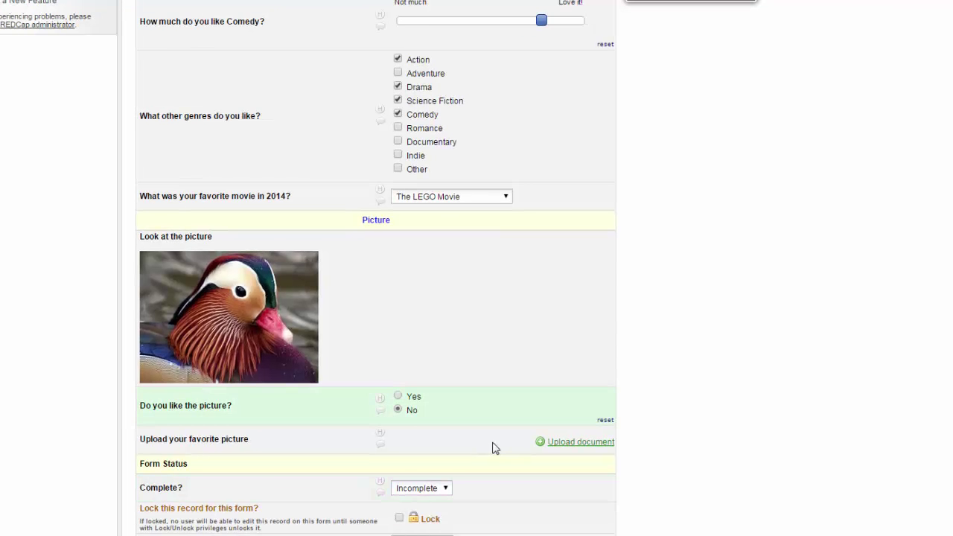
Step: Set the Form Status Complete? dropdown to Complete
left_click(447, 487)
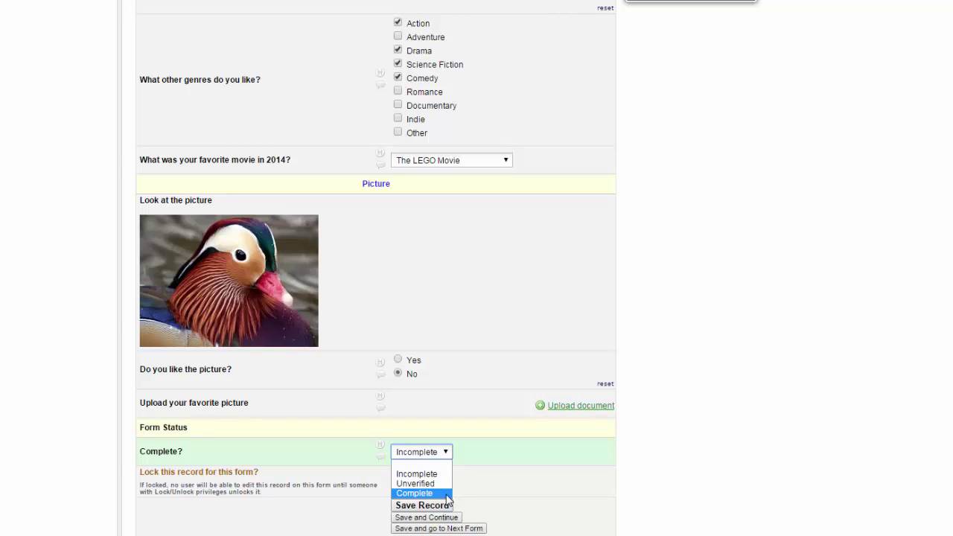
left_click(447, 494)
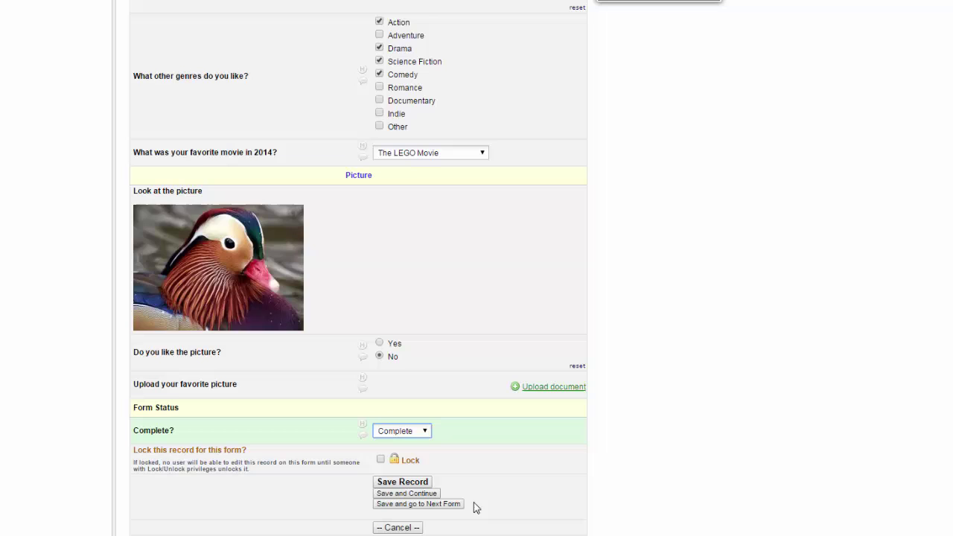
Step: Save record 15's My First Instrument form and move to its Favorite Movies form
left_click(419, 484)
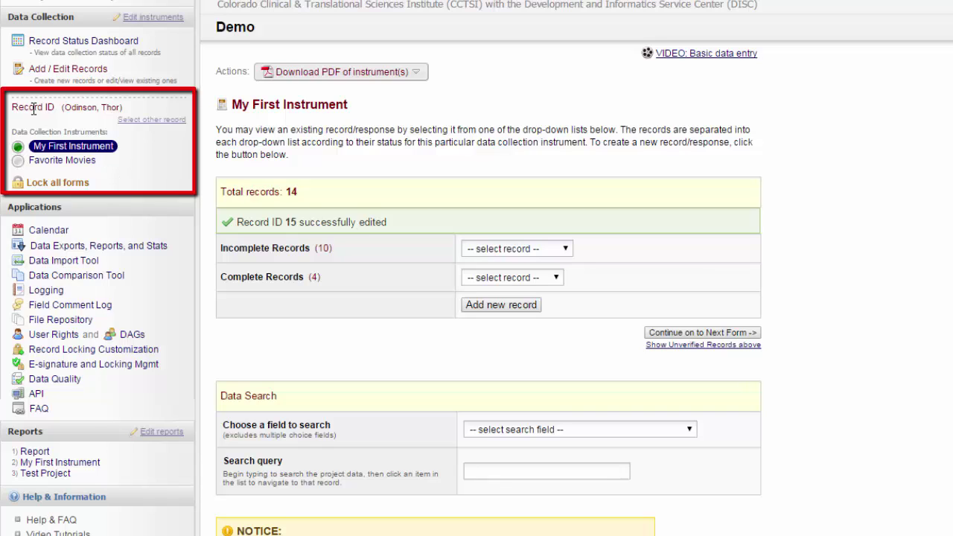
left_click_drag(13, 107, 132, 103)
left_click(132, 103)
left_click(17, 161)
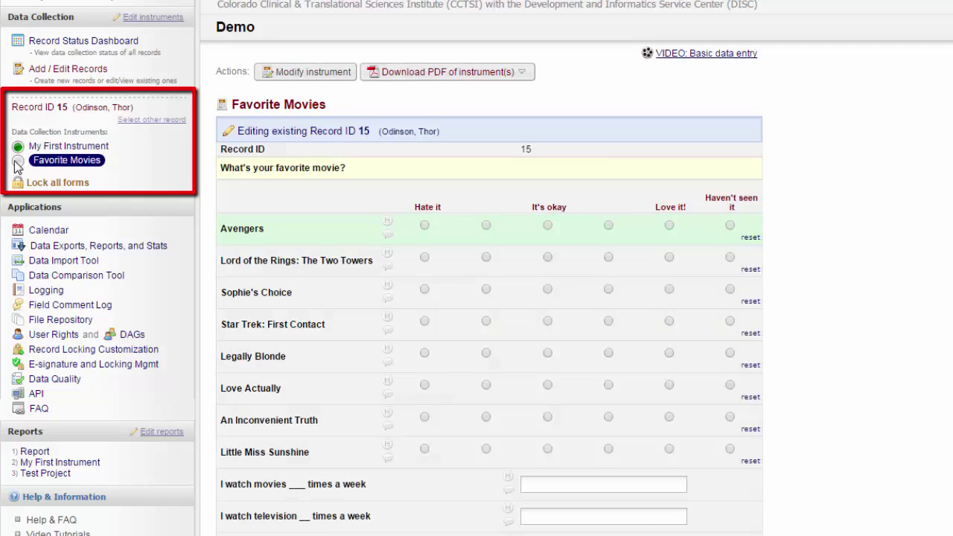
Step: Rate all eight movies, e.g. Avengers Love it!, Sophie's Choice It's okay, An Inconvenient Truth Haven't seen it
left_click(670, 224)
left_click(608, 257)
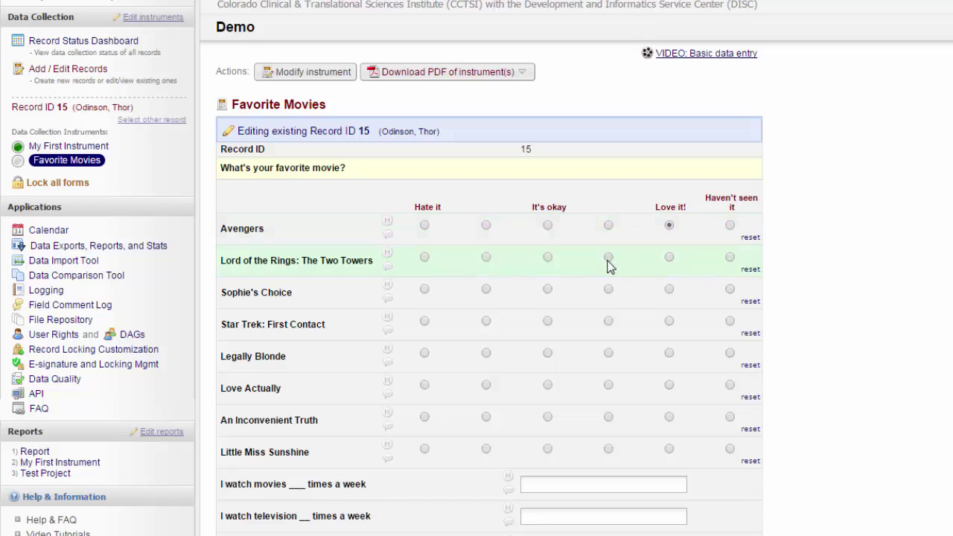
left_click(547, 289)
left_click(485, 321)
left_click(547, 353)
left_click(547, 385)
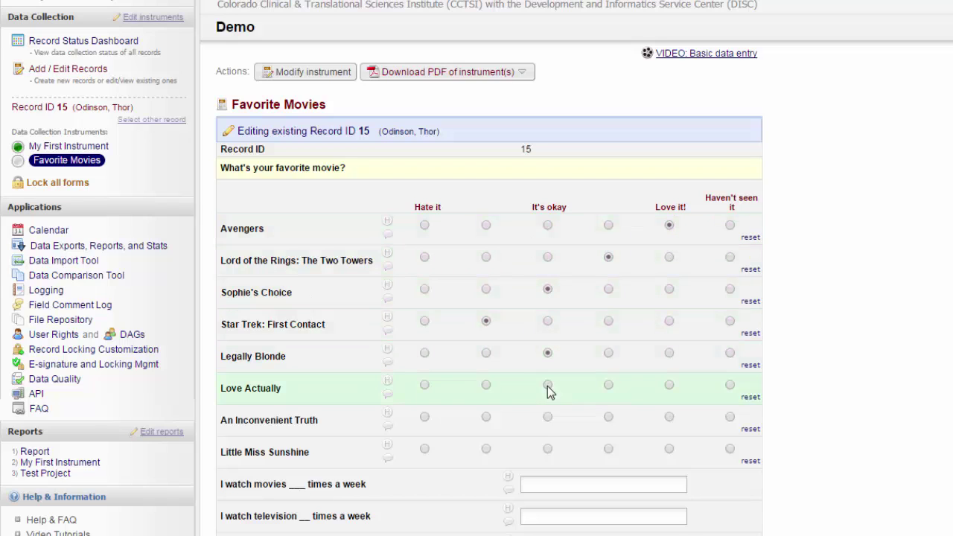
left_click(730, 417)
left_click(669, 449)
Step: Enter 2 movies and 6 television shows watched per week
scroll(684, 431, "down", 3)
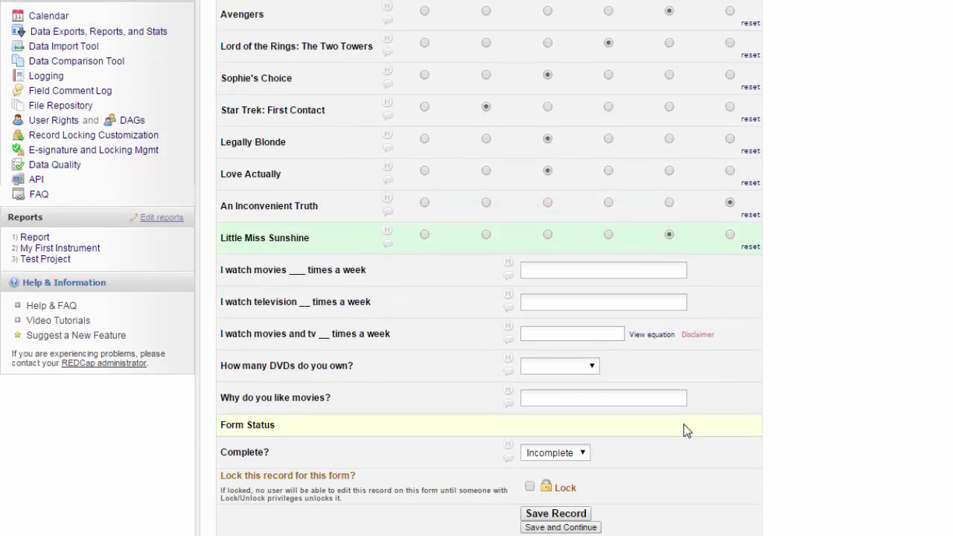
left_click(666, 273)
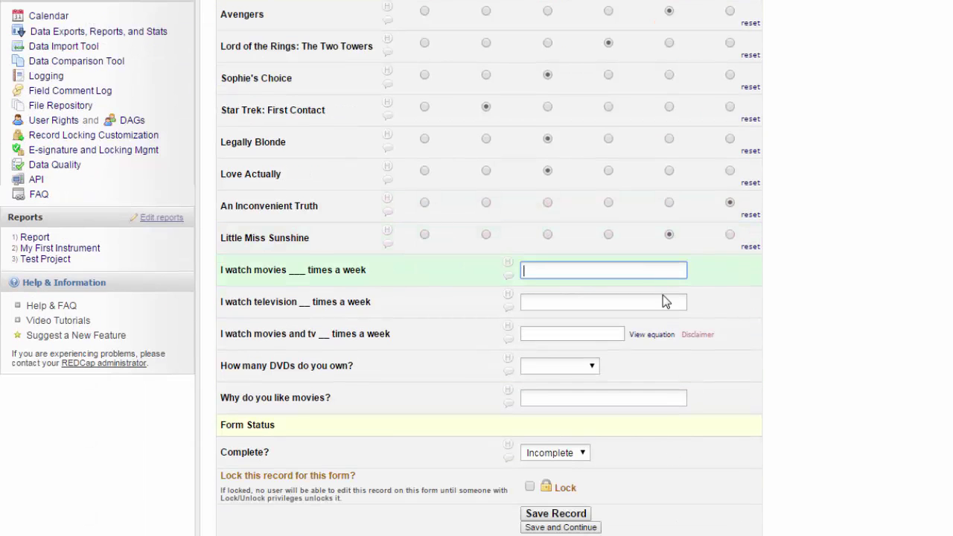
type("2")
left_click(663, 300)
left_click(660, 303)
type("6")
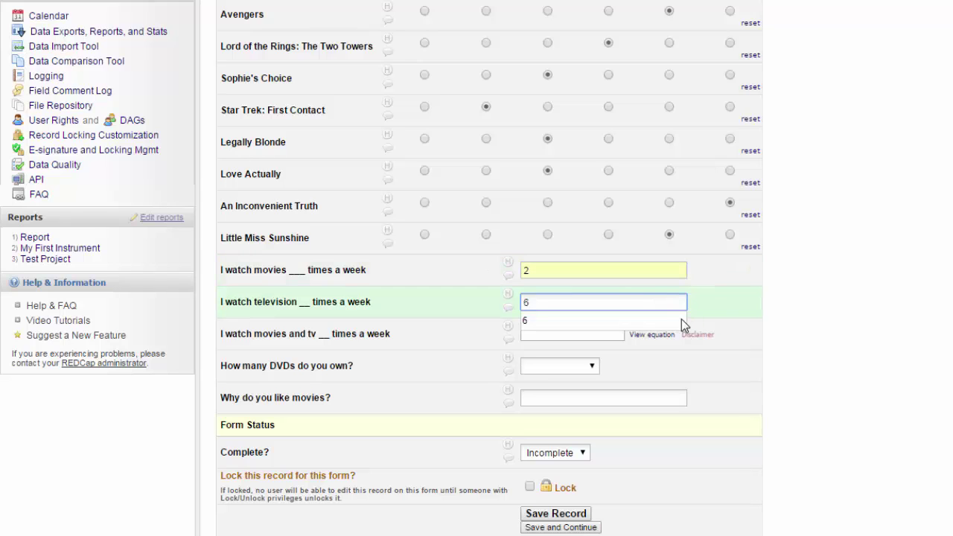
left_click(653, 321)
key("Tab")
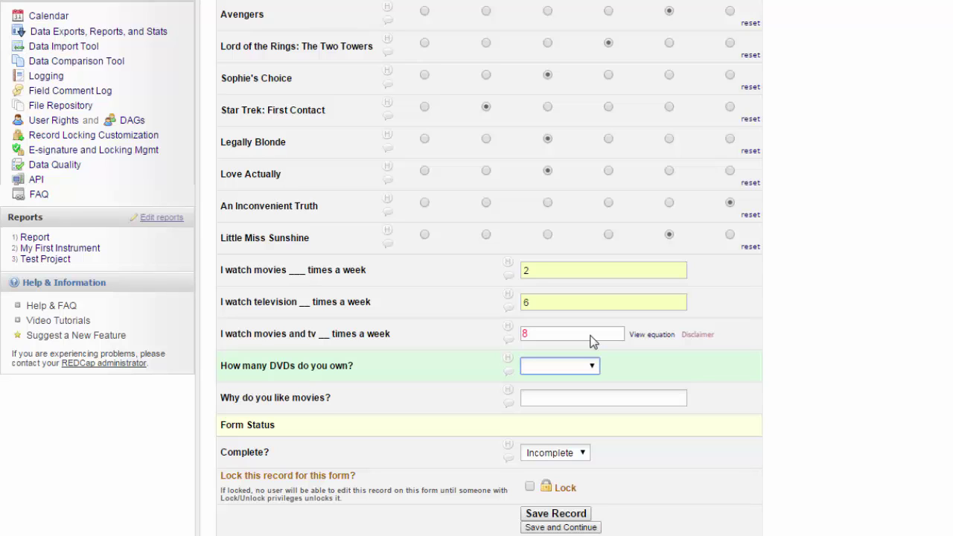
Step: Choose 31-40 DVDs owned and give 'Because' as the reason for liking movies
left_click(594, 365)
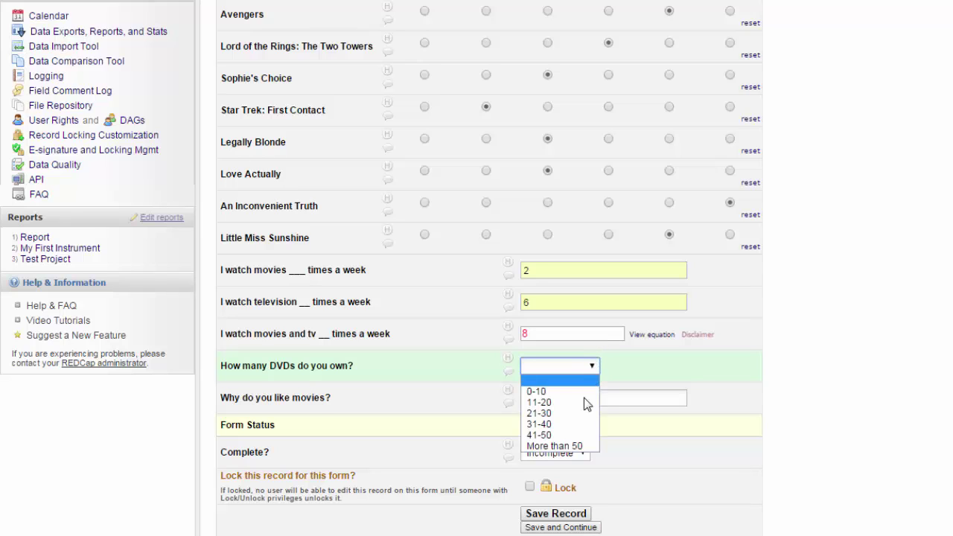
left_click(582, 424)
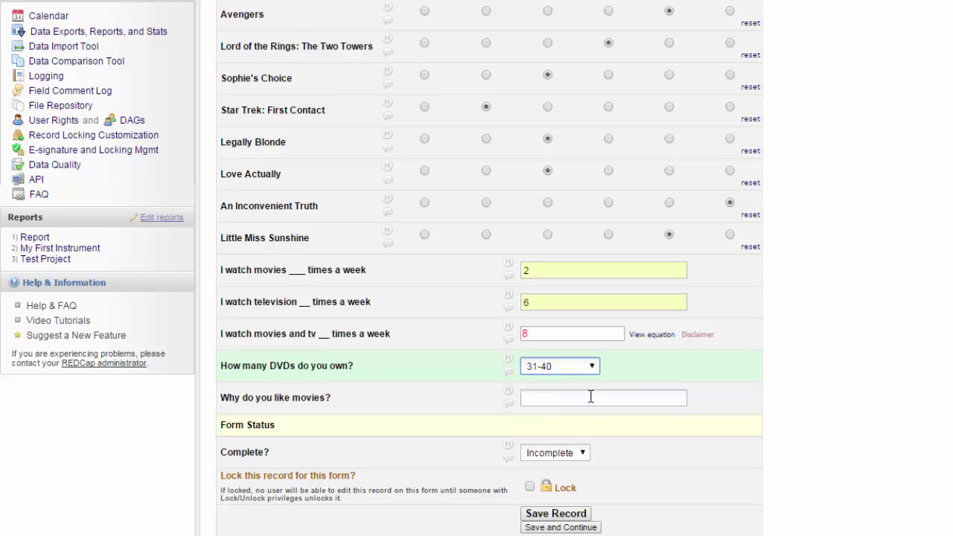
left_click(590, 397)
type("Be")
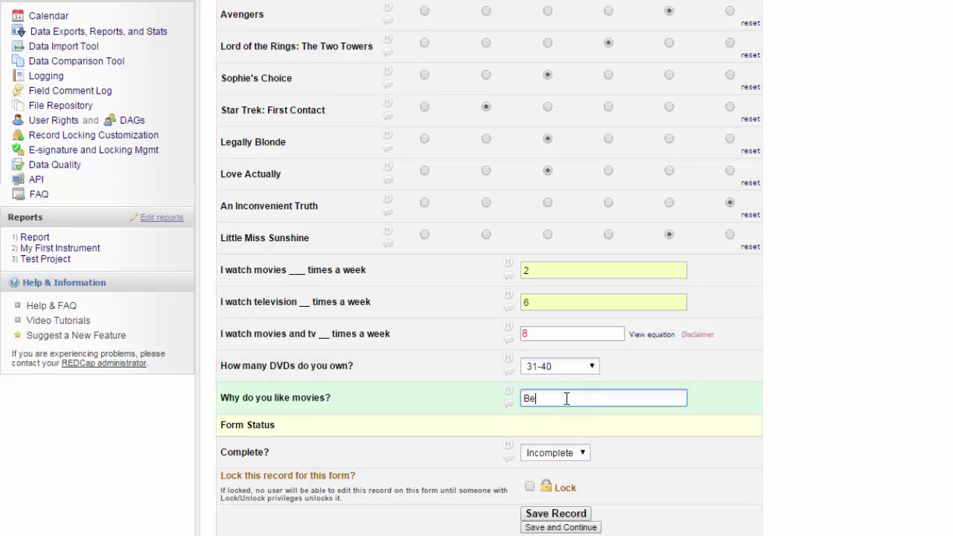
type("cause")
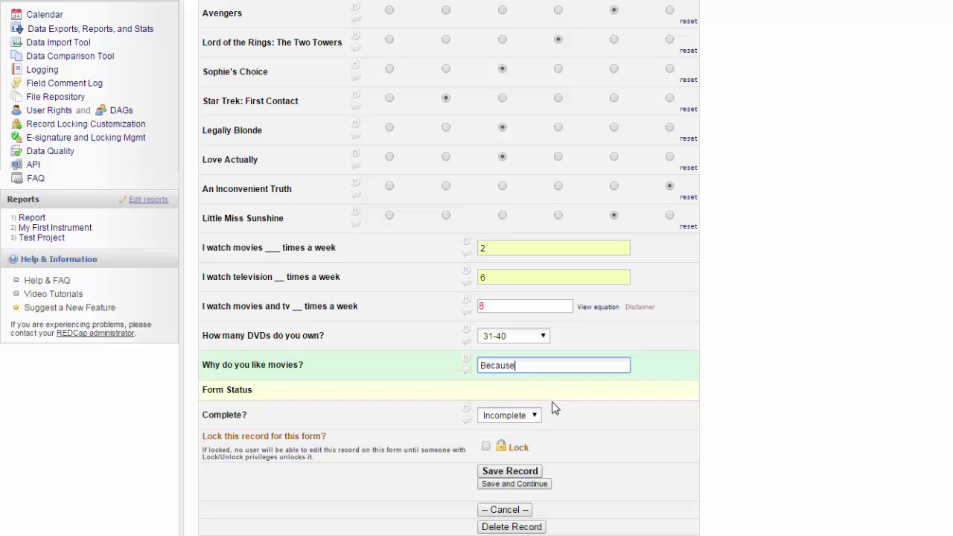
Step: Mark the Favorite Movies form Complete and save the record
left_click(535, 415)
left_click(527, 459)
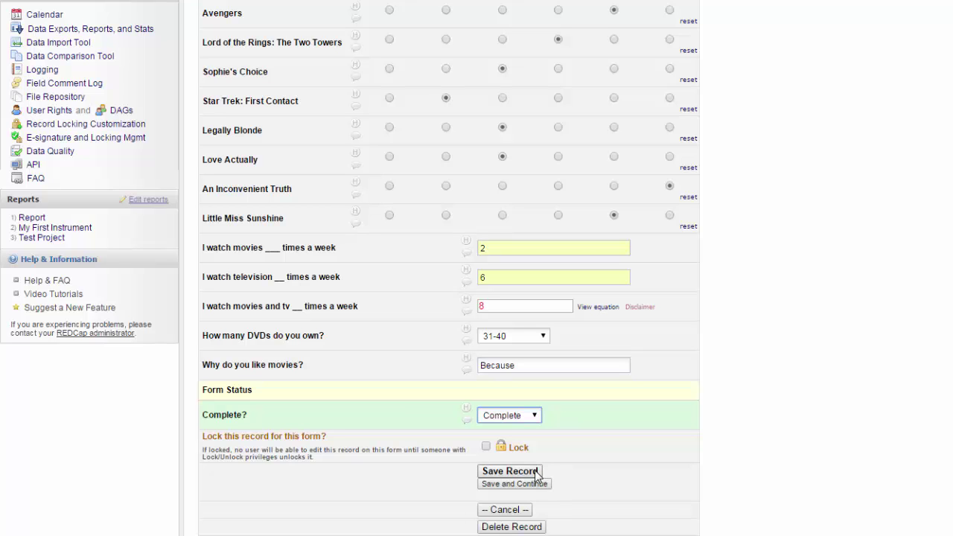
left_click(535, 475)
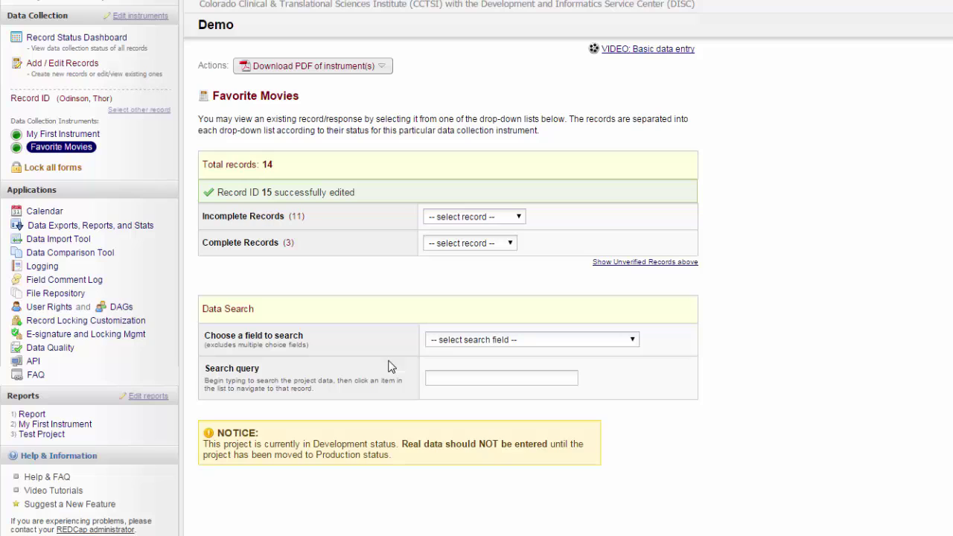
Step: Reopen record 15's My First Instrument and view, then close, the First name data history
left_click(73, 136)
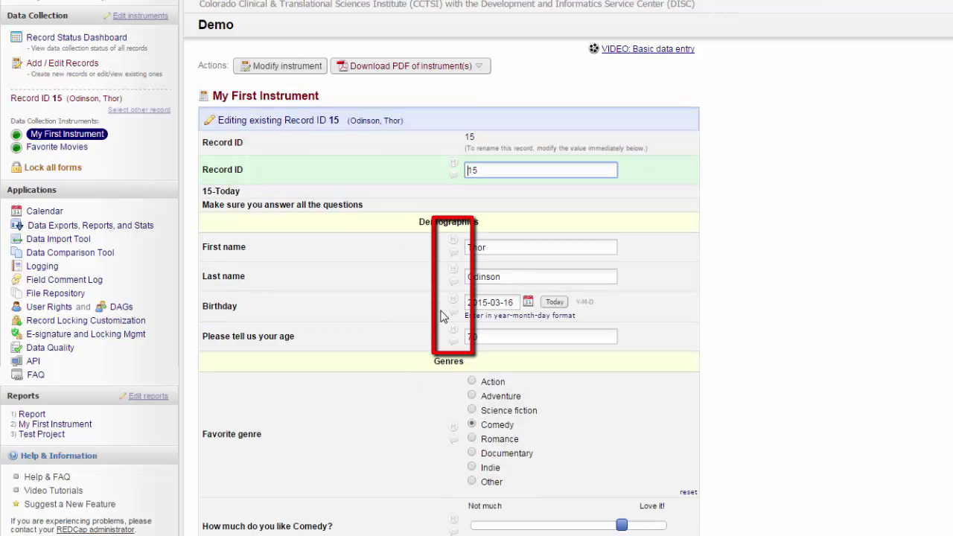
left_click(454, 240)
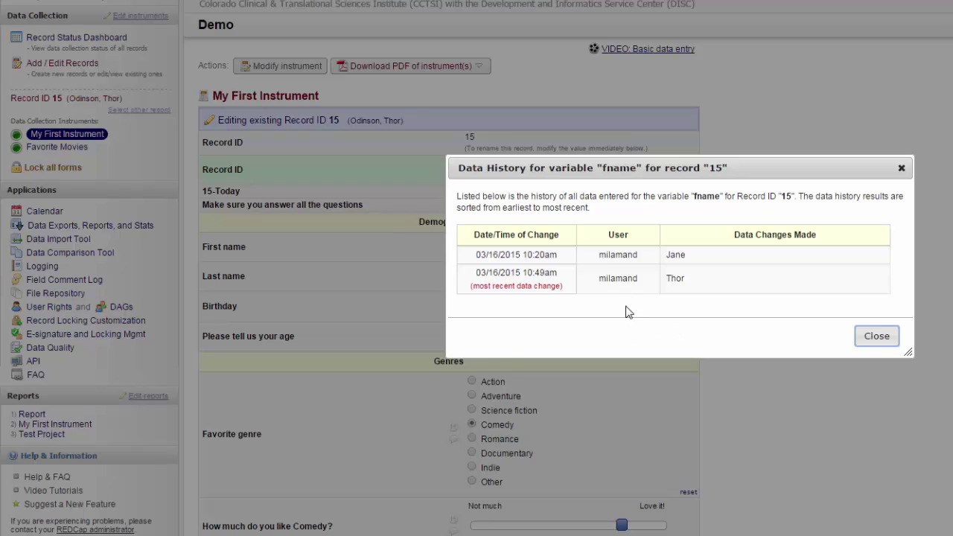
left_click(871, 339)
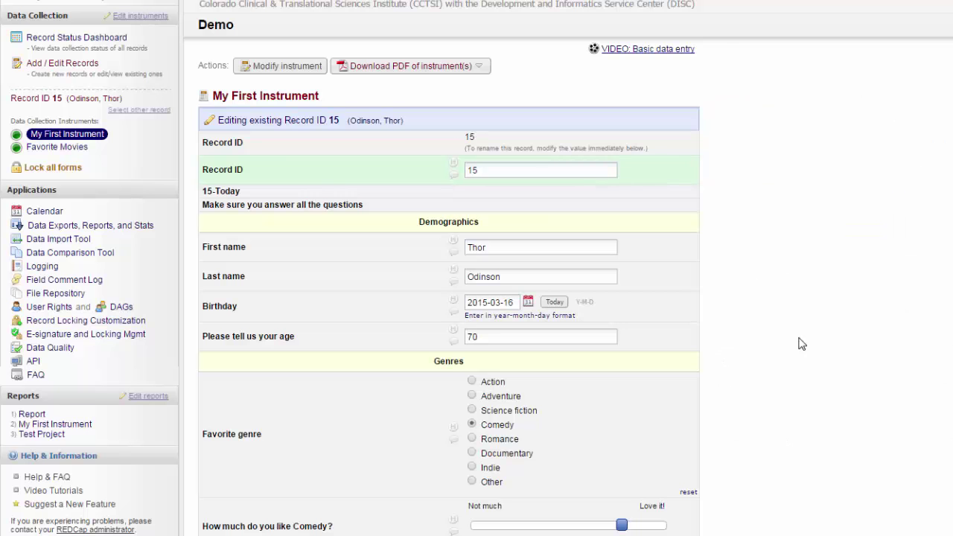
left_click(453, 313)
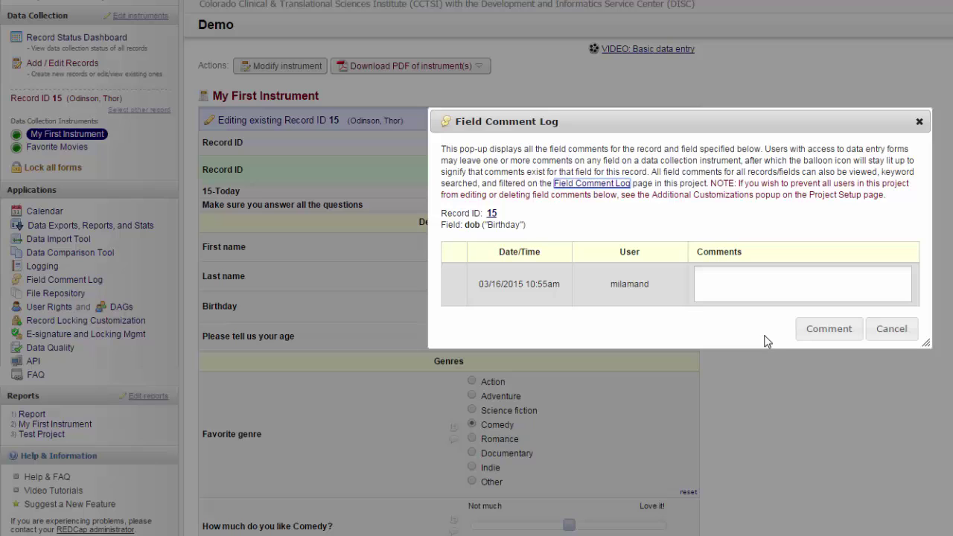
left_click(891, 331)
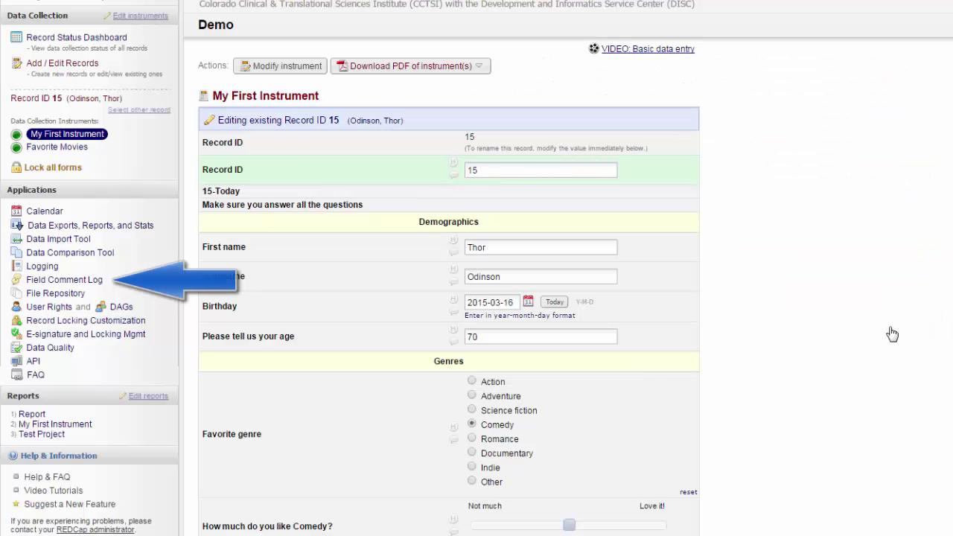
Step: Open the Field Comment Log, showing one comment on record 4's avengers field
left_click(100, 281)
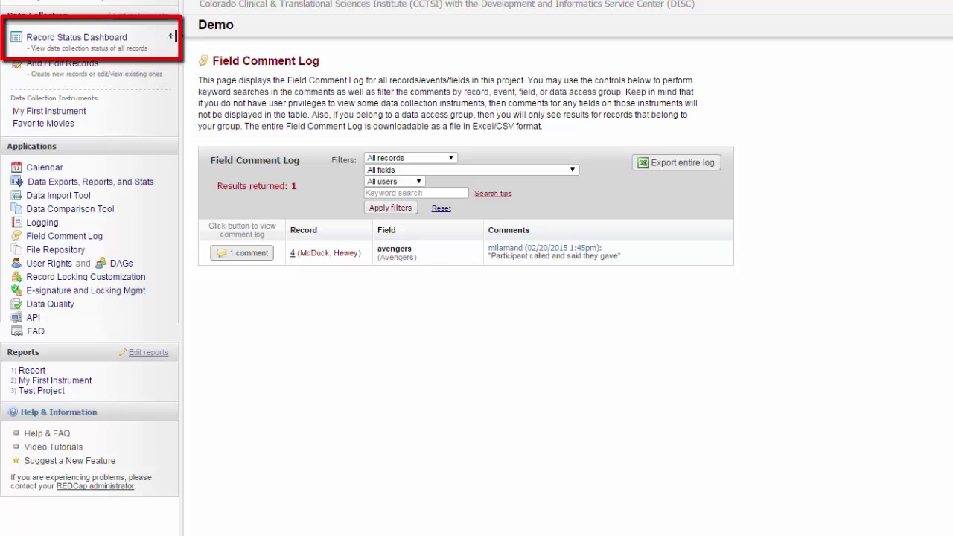
Step: Open the Record Status Dashboard to see record 15 Complete on both instruments
left_click(112, 41)
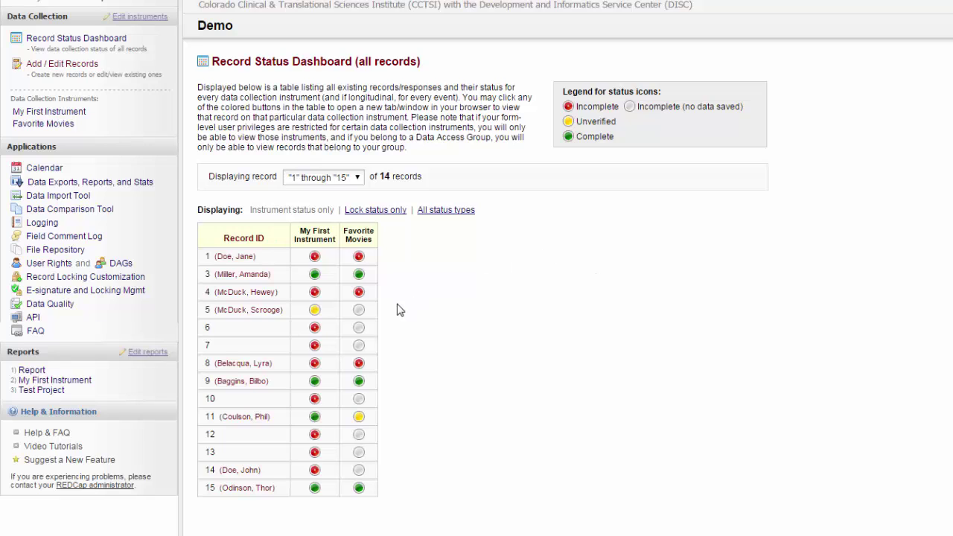
Step: Save record 5's blank Favorite Movies form from the dashboard so its status shows Incomplete
left_click(359, 312)
scroll(511, 325, "down", 1)
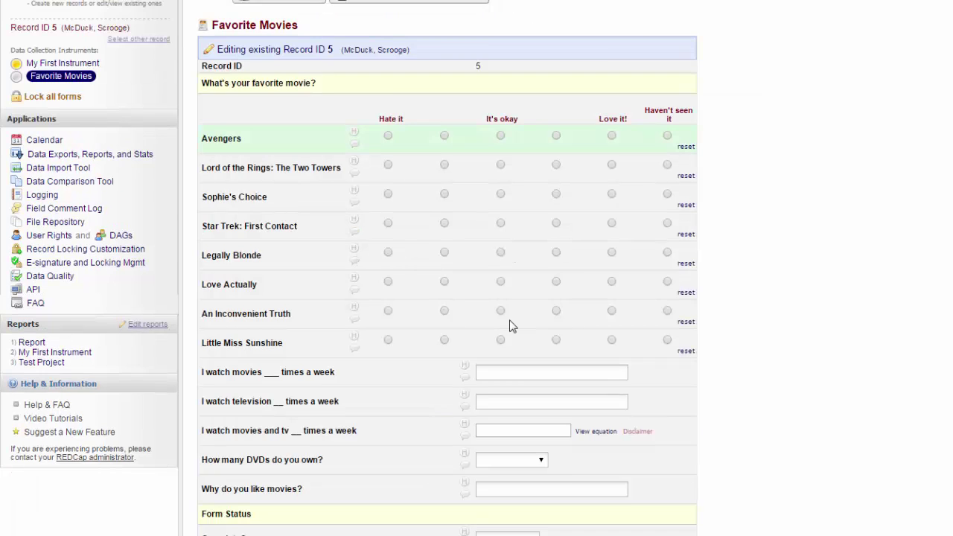
scroll(511, 325, "down", 2)
left_click(501, 473)
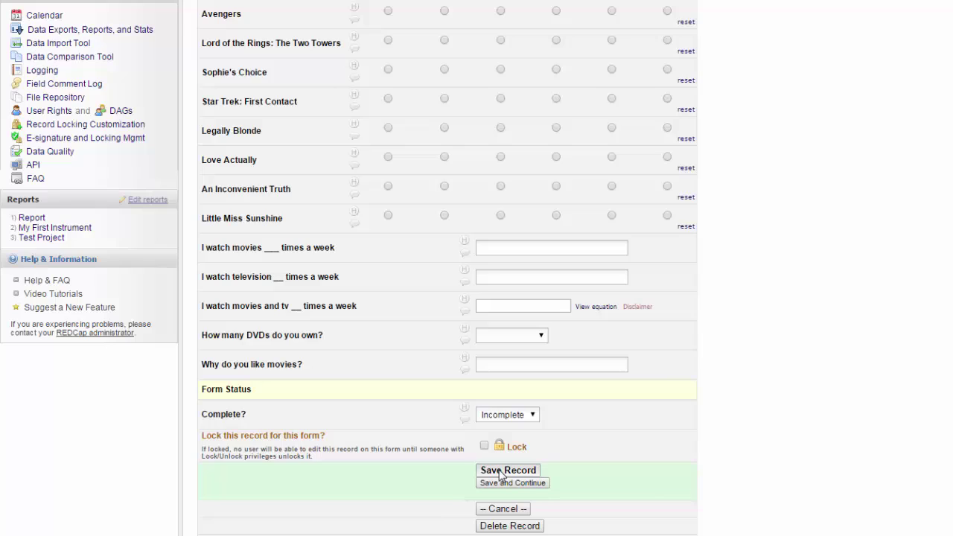